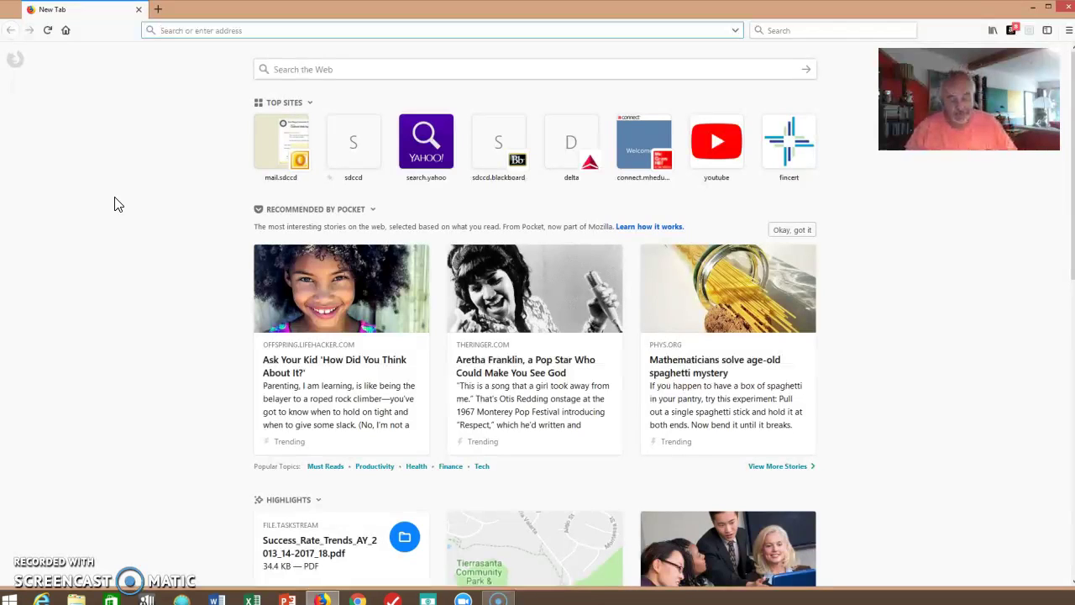
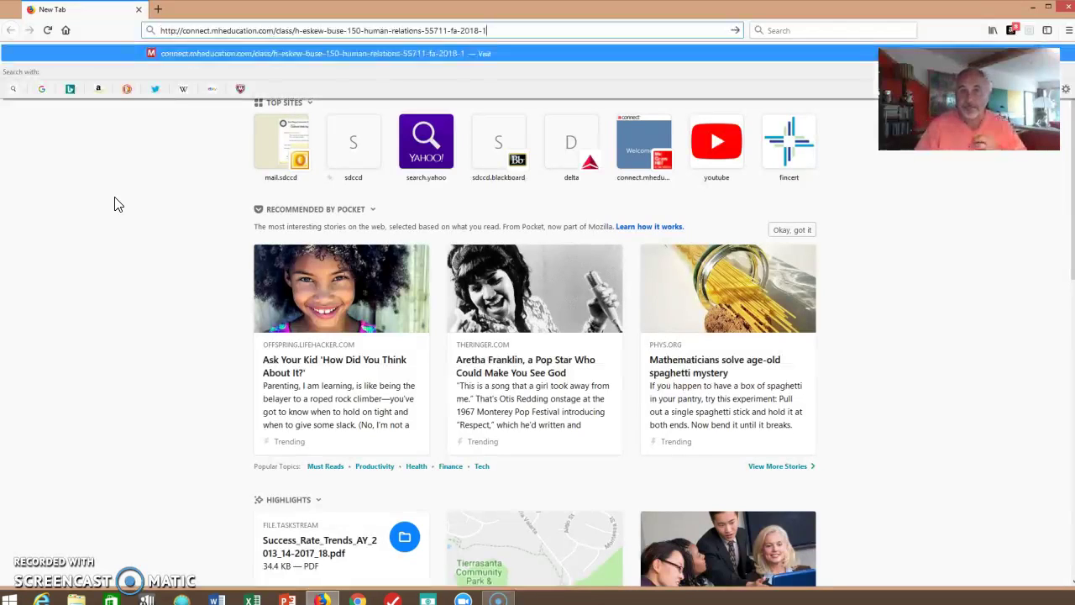
# Load the pasted BUSE 150 Human Relations class registration link in Firefox.
pyautogui.press('Return')
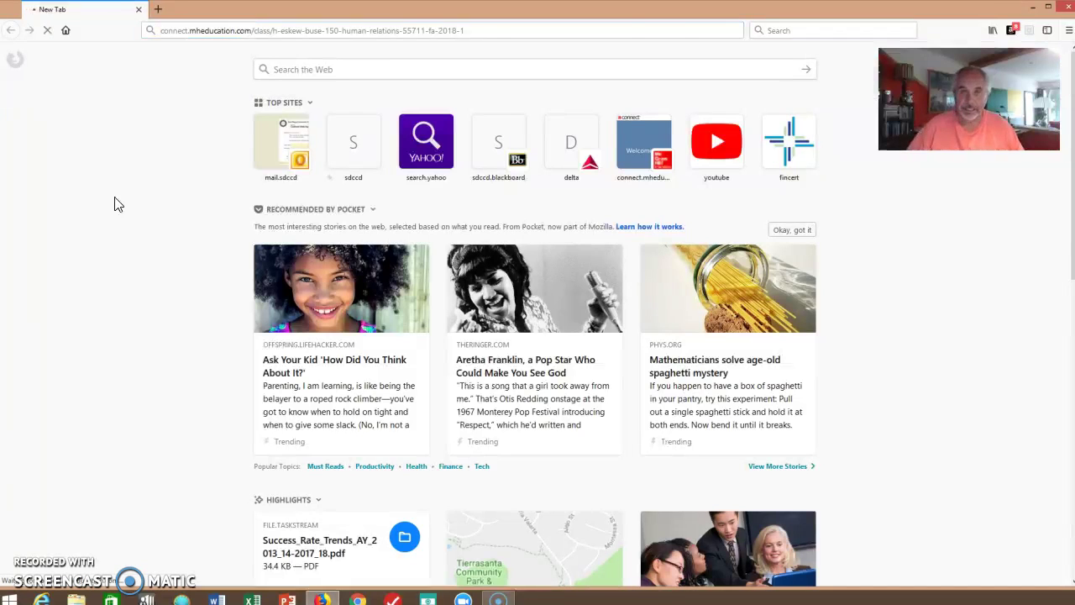
# Enter the student's email address from the autocomplete suggestion and begin joining the BUSE 150 class.
pyautogui.click(175, 209)
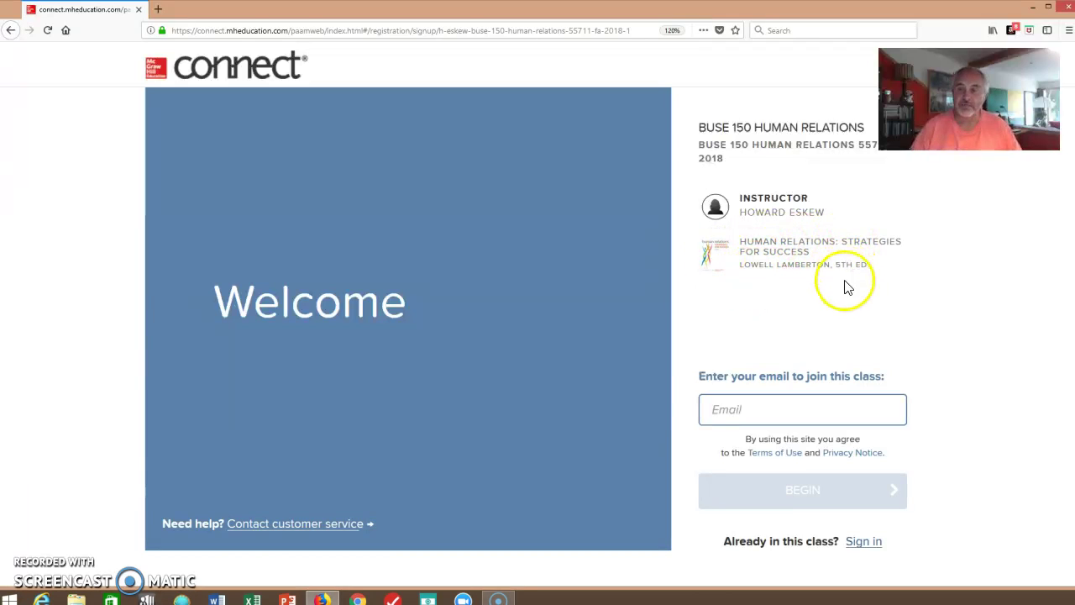
pyautogui.click(750, 408)
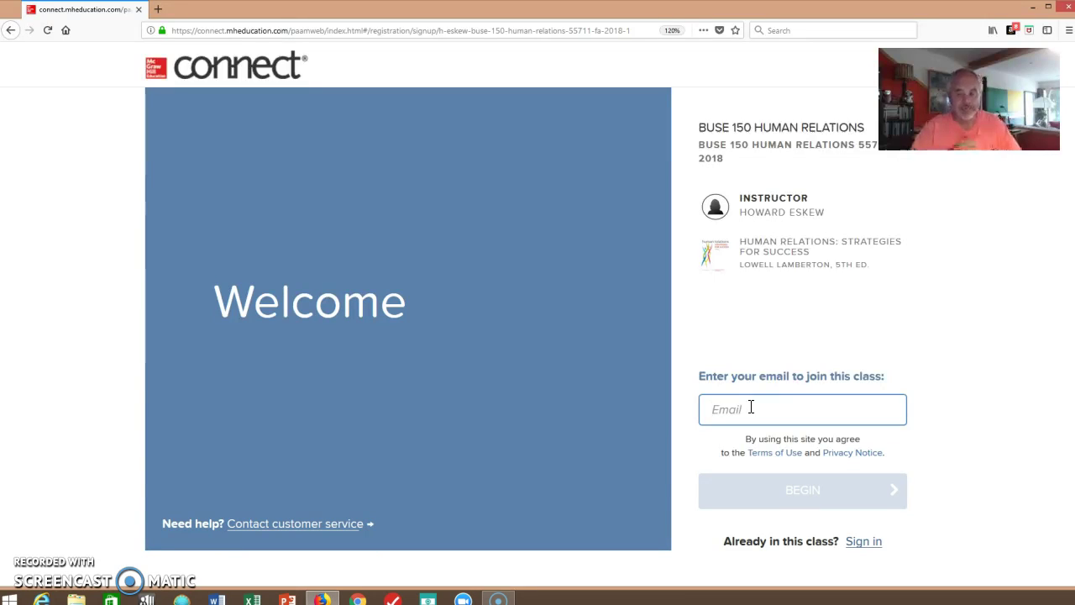
pyautogui.write('buckey')
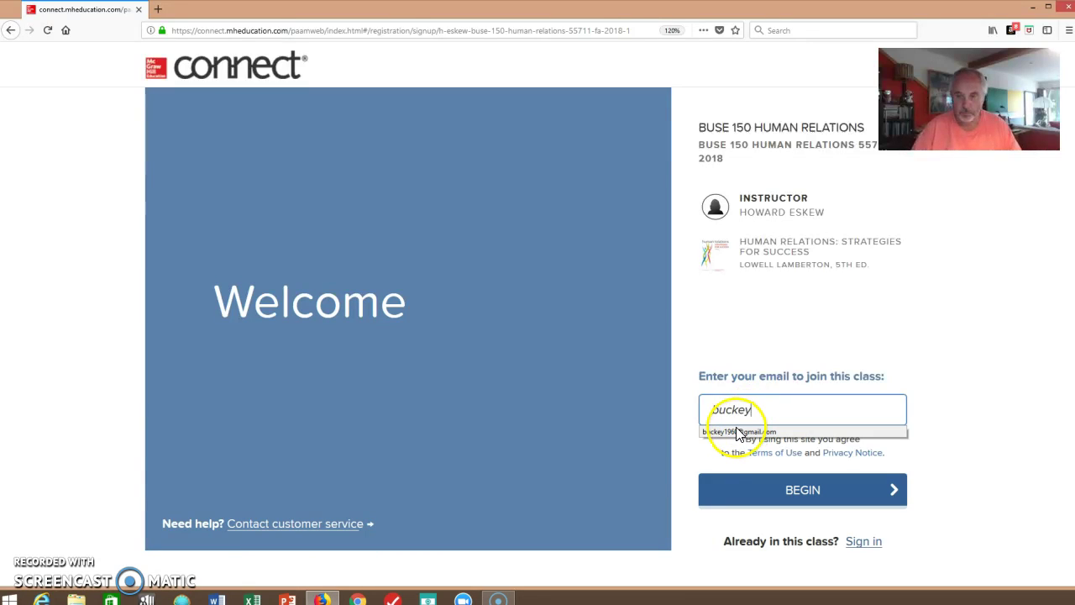
pyautogui.click(736, 432)
pyautogui.click(761, 508)
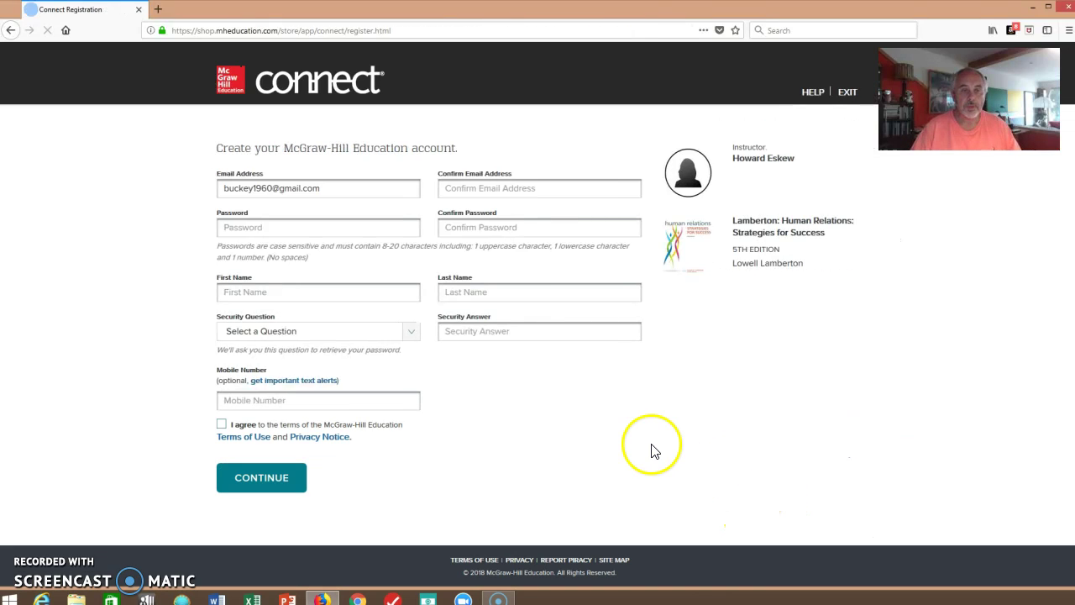
# Fill in the confirmed email, the password twice, and the student's first and last name.
pyautogui.click(459, 187)
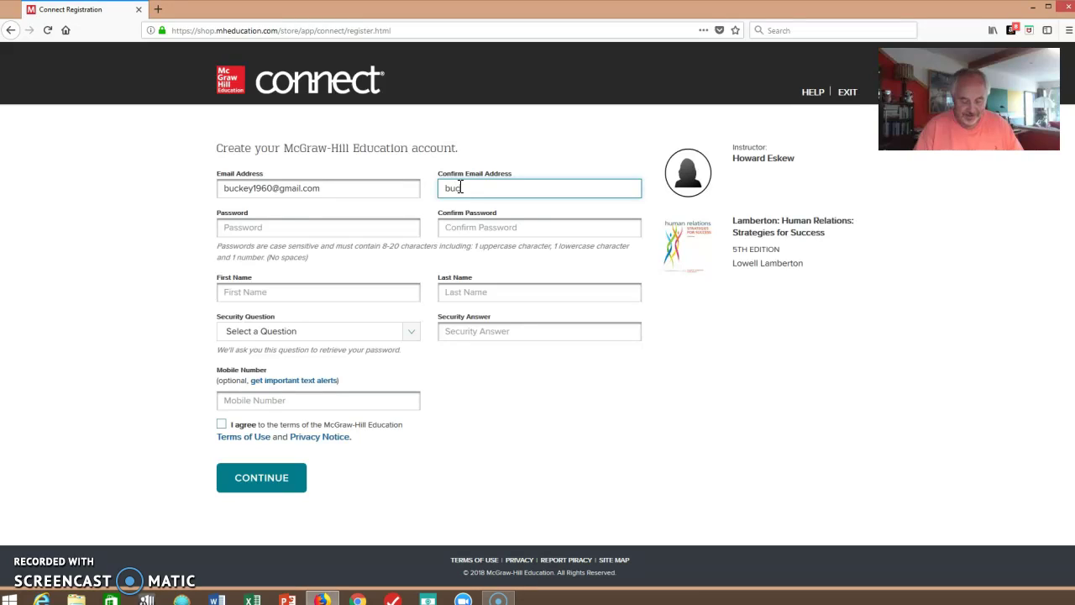
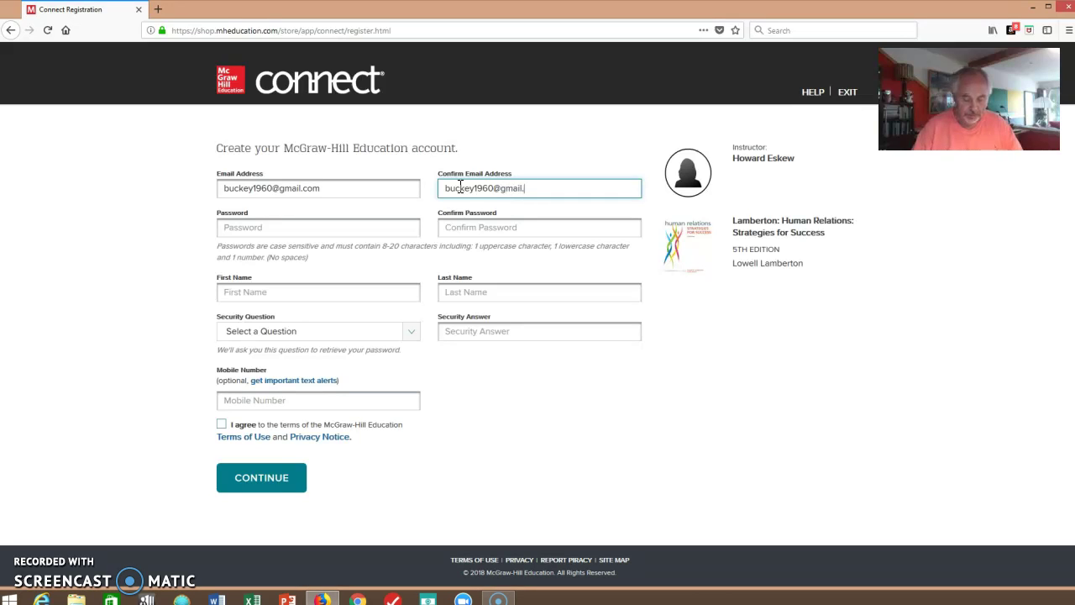
pyautogui.click(348, 220)
pyautogui.write('*******')
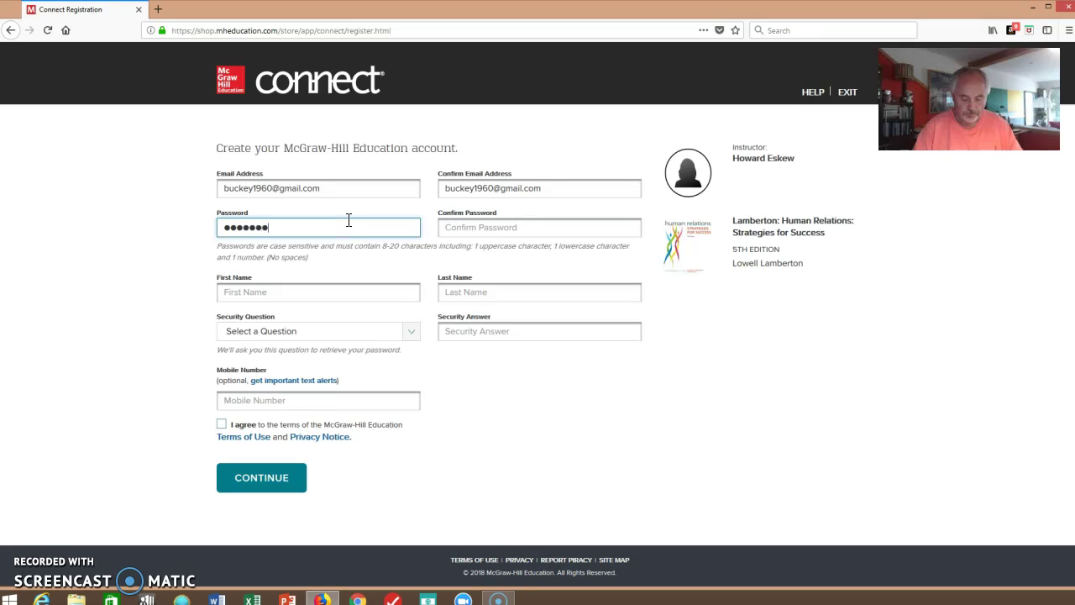
pyautogui.press('Tab')
pyautogui.write('*********')
pyautogui.press('Tab')
pyautogui.press('Tab')
# Choose the town-of-birth security question, enter its answer and the mobile number, and accept the terms.
pyautogui.press('Tab')
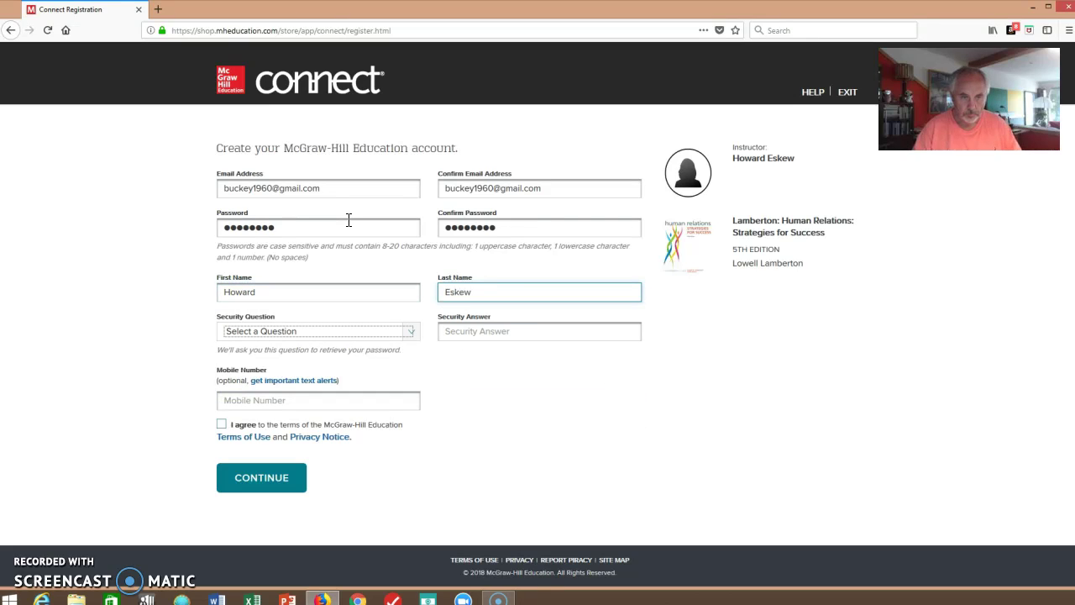
pyautogui.click(409, 332)
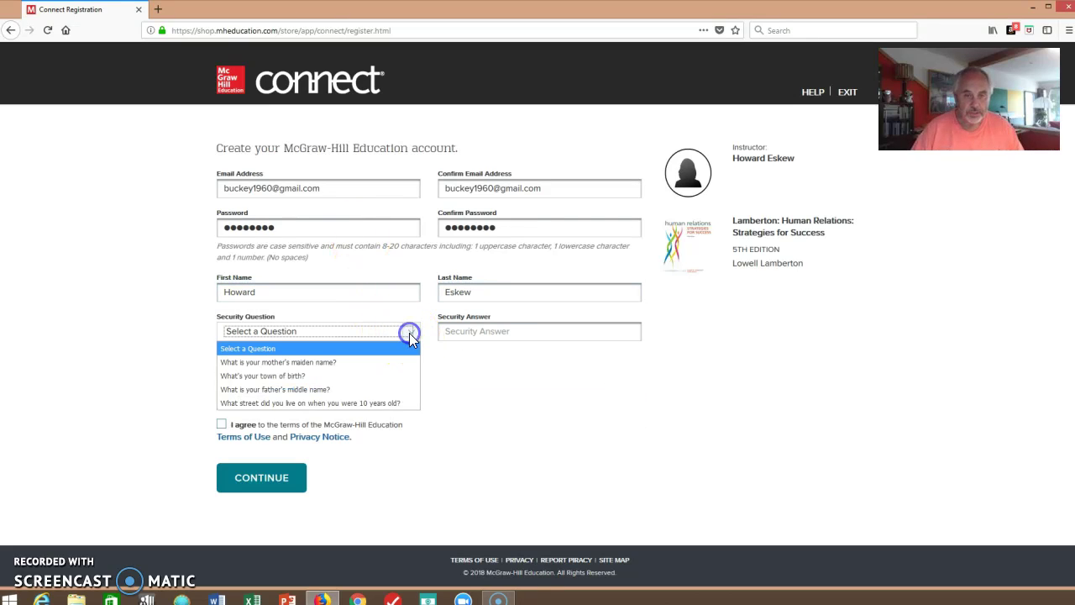
pyautogui.click(298, 376)
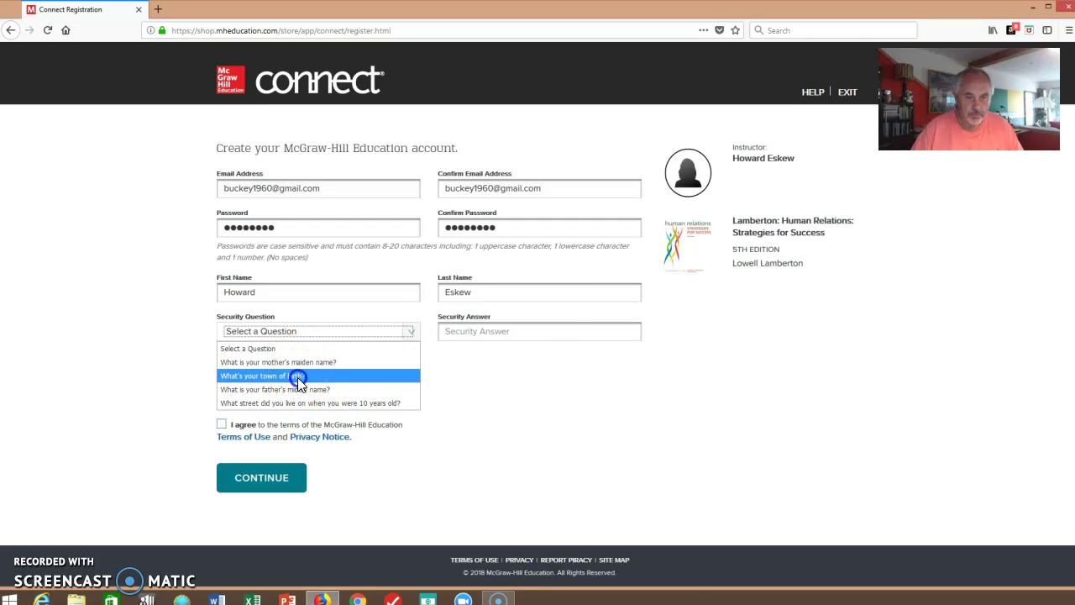
pyautogui.click(521, 340)
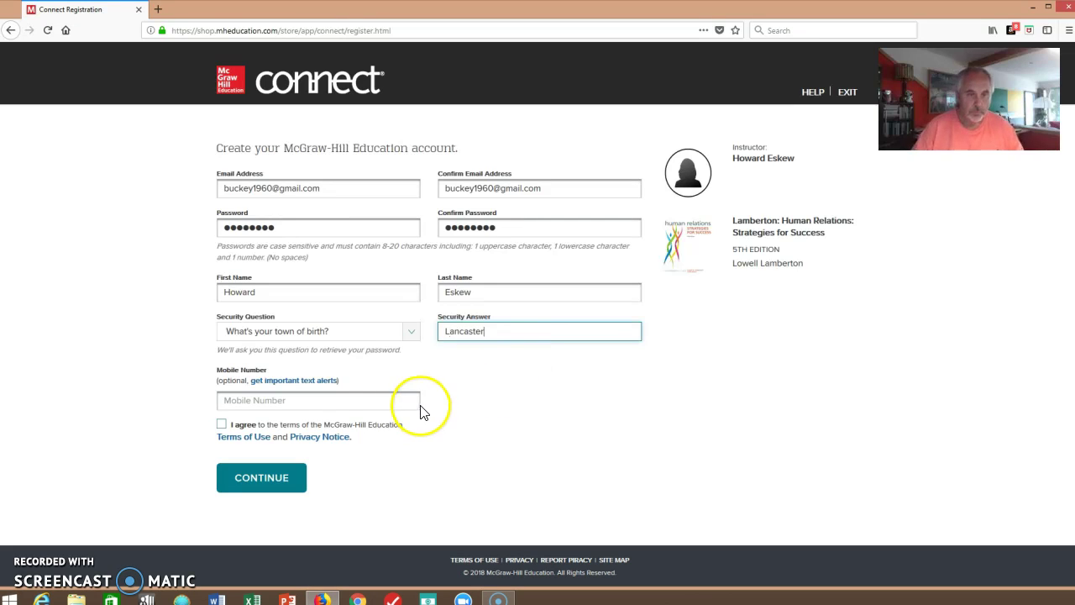
pyautogui.click(367, 402)
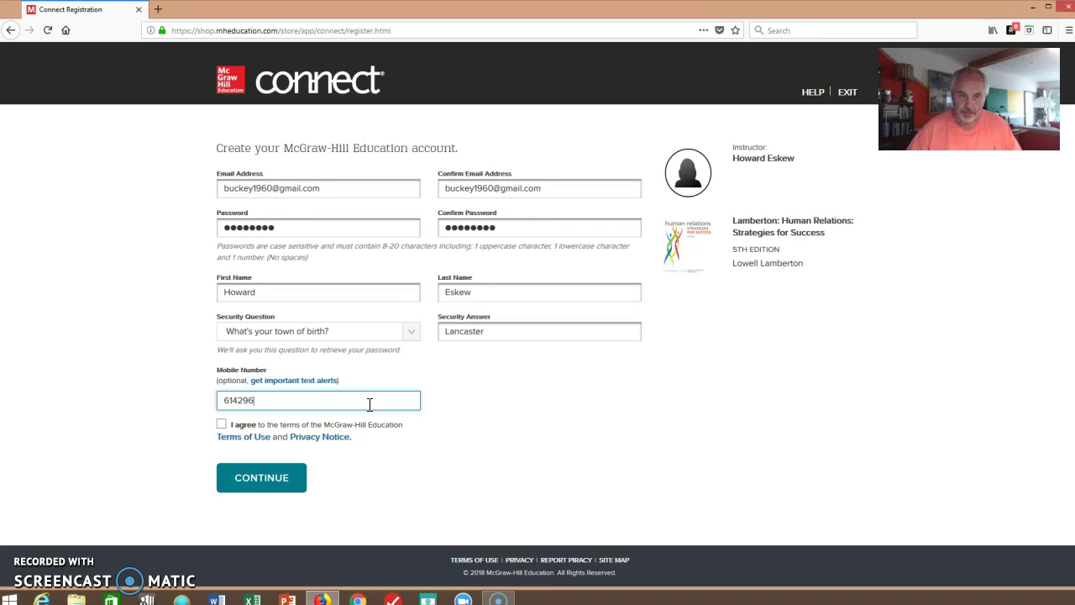
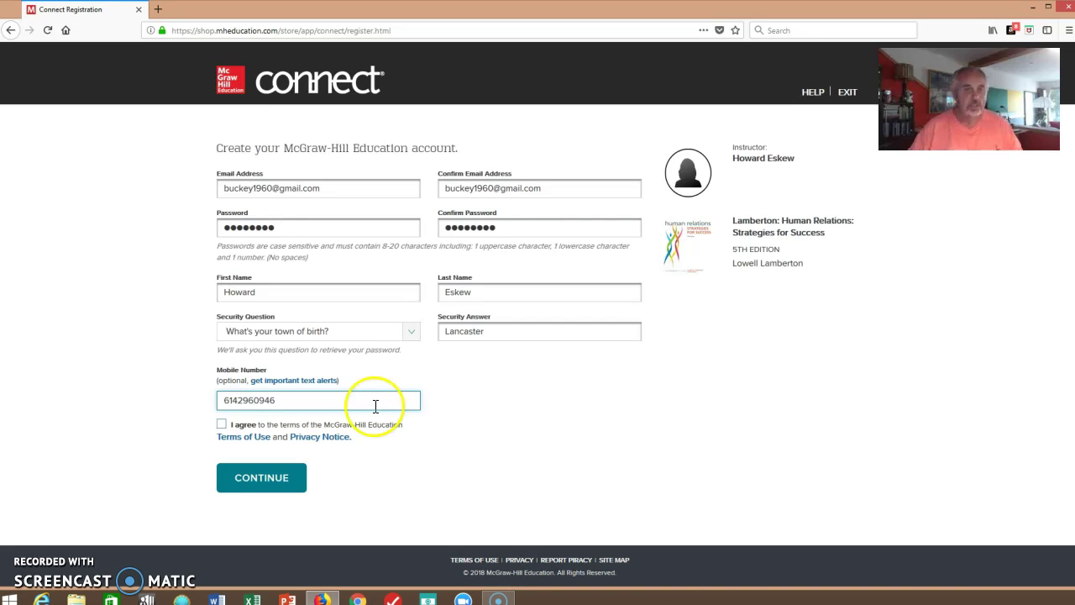
pyautogui.click(221, 424)
# Save the login in Firefox, re-enter a rule-compliant password in both fields, and resubmit the form.
pyautogui.click(252, 479)
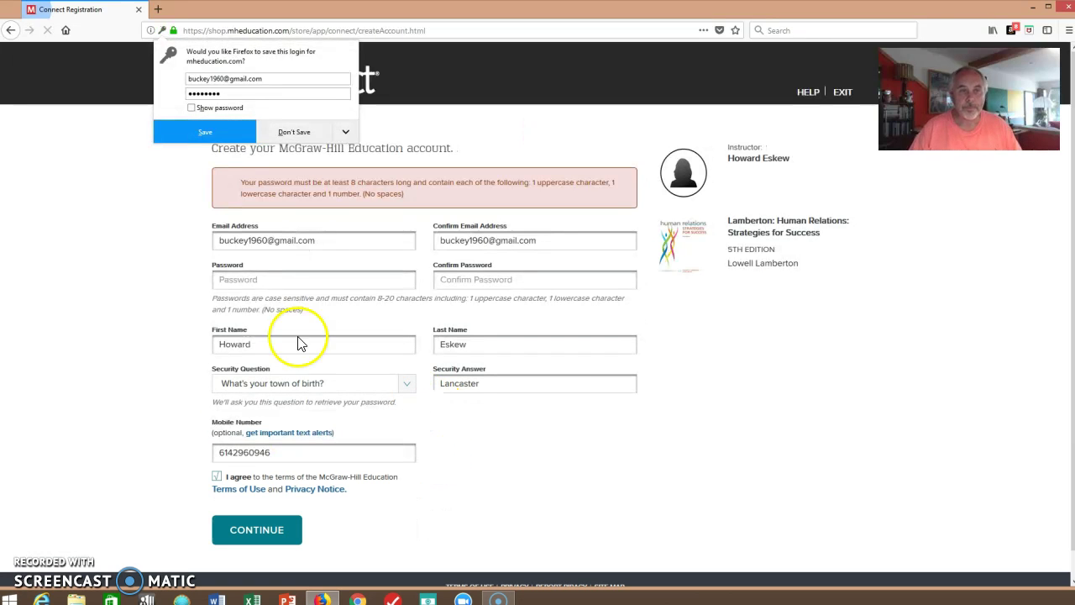
pyautogui.click(216, 133)
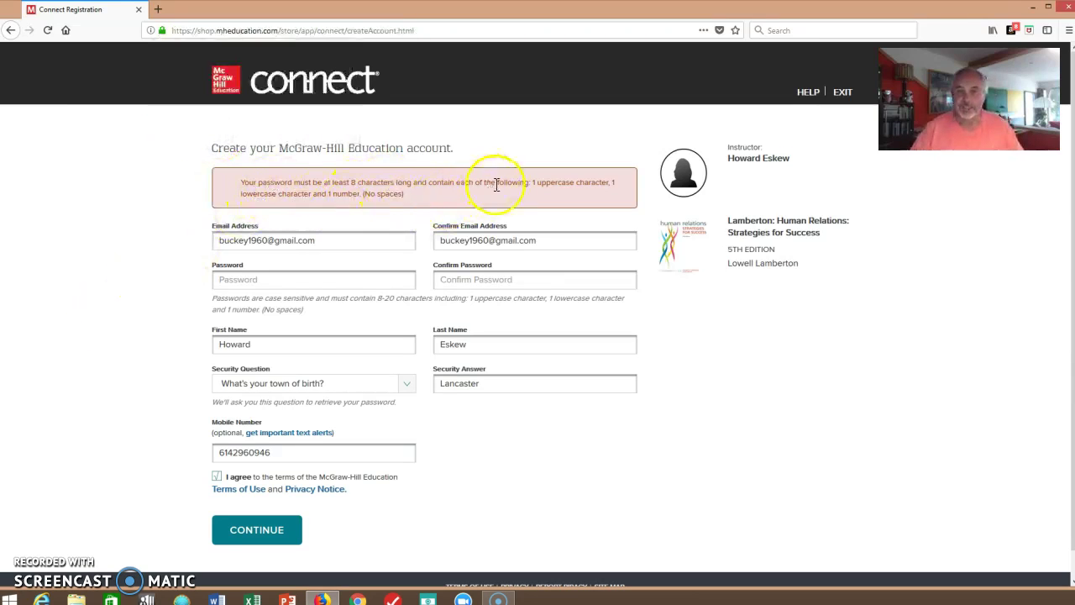
pyautogui.click(311, 279)
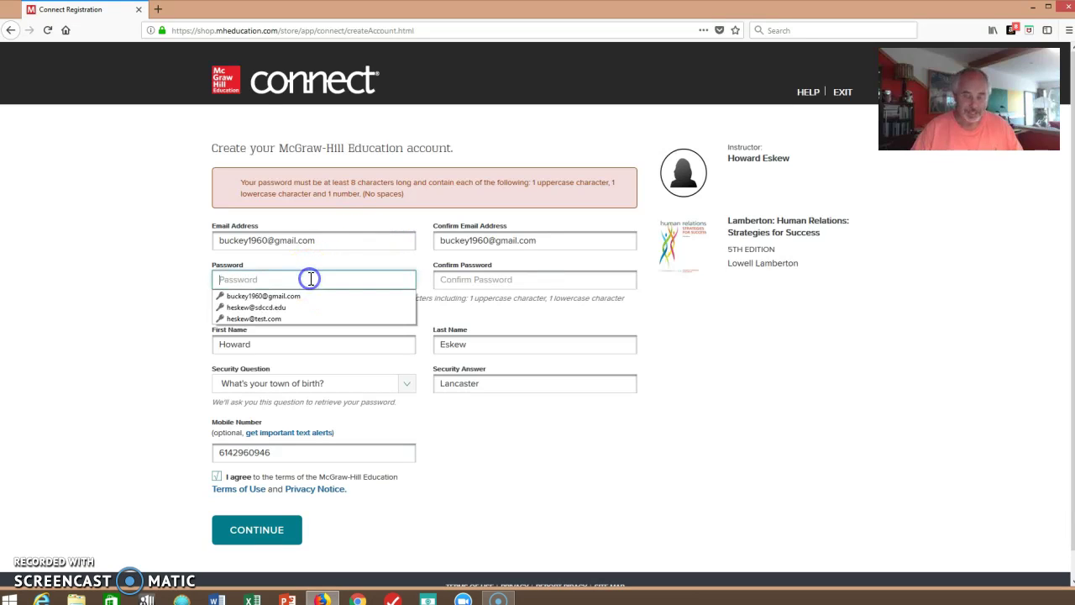
pyautogui.write('•••••••••••')
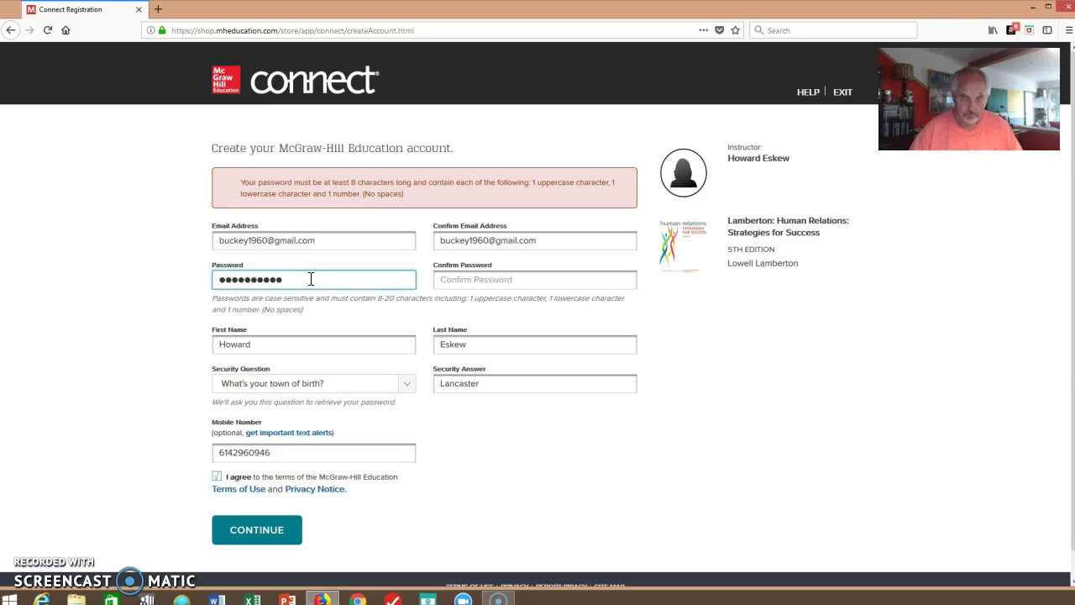
pyautogui.press('Tab')
pyautogui.write('•••••••••••')
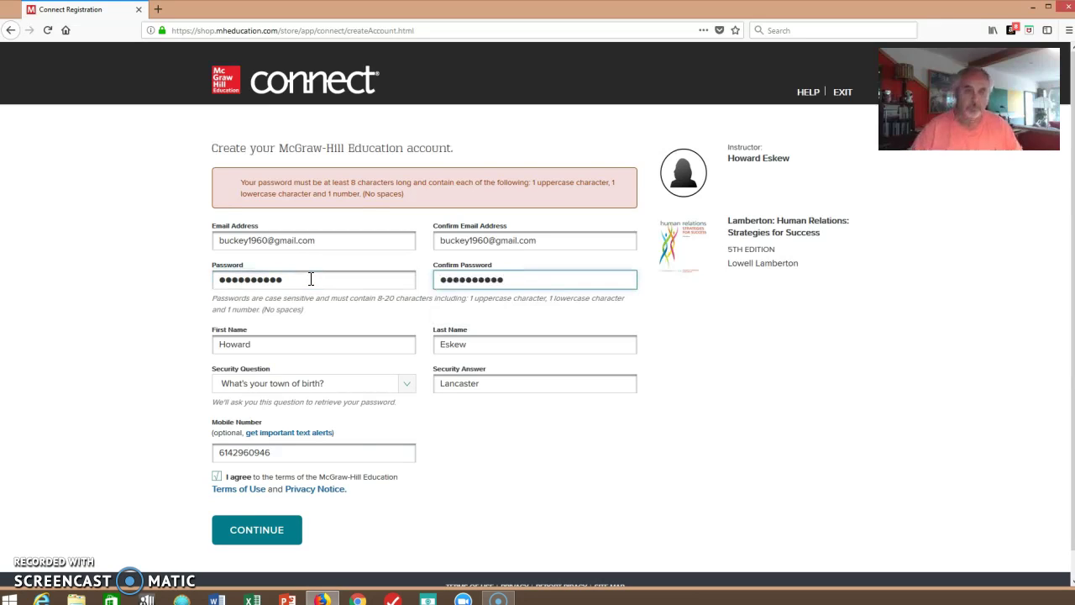
pyautogui.click(242, 529)
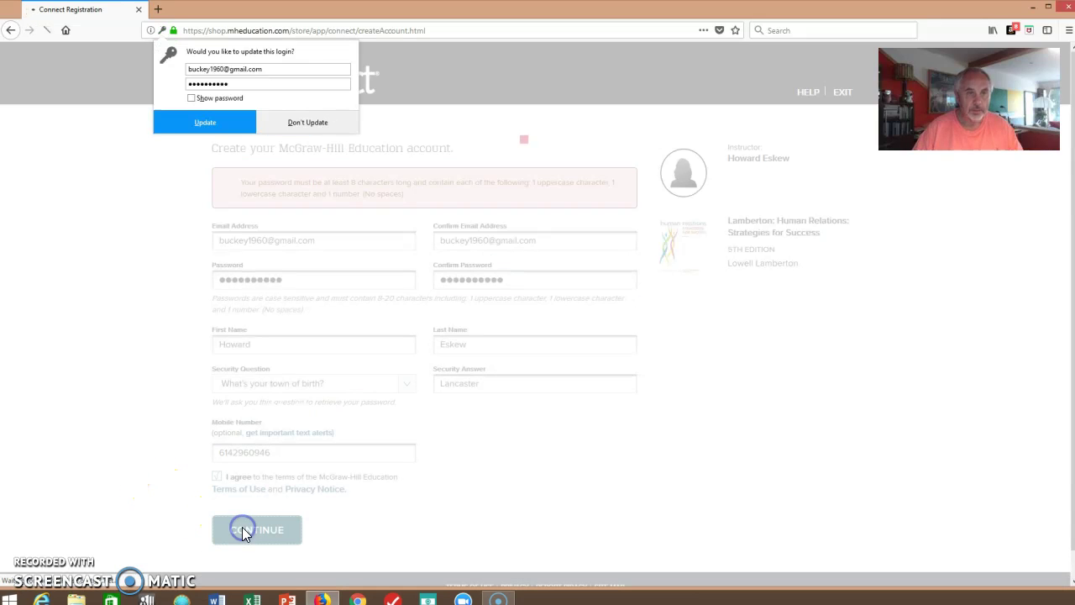
# Update the saved Firefox login and choose to continue with the new account.
pyautogui.click(189, 126)
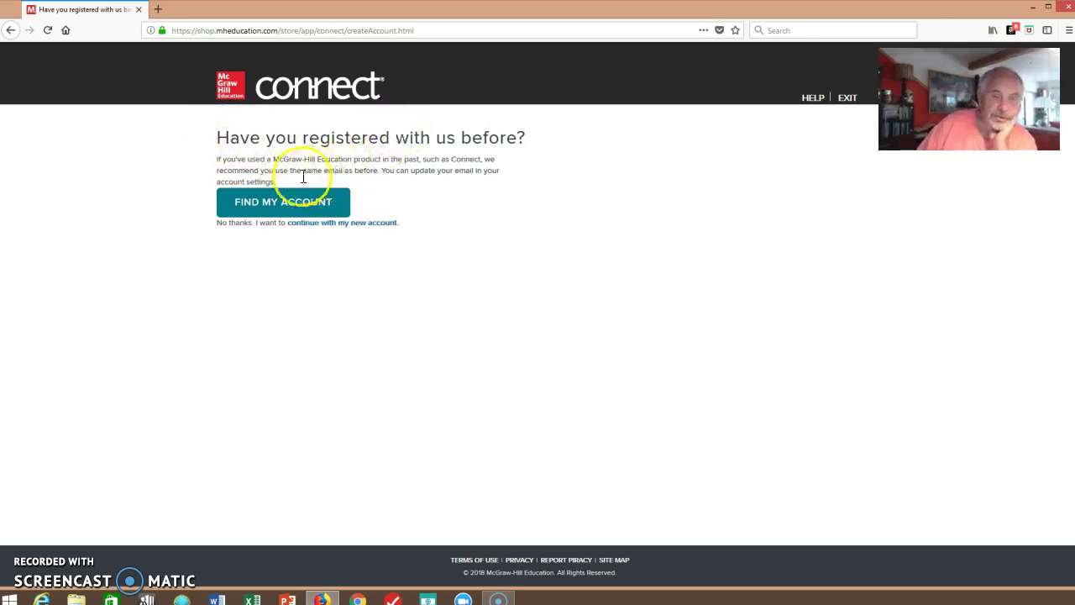
pyautogui.click(305, 230)
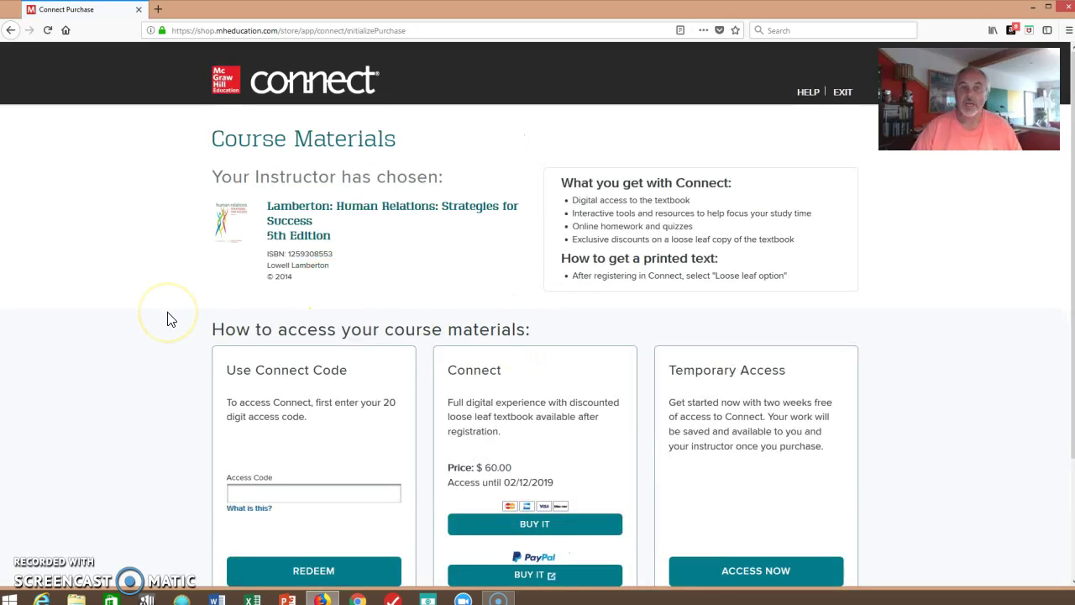
pyautogui.scroll(-2, 168, 320)
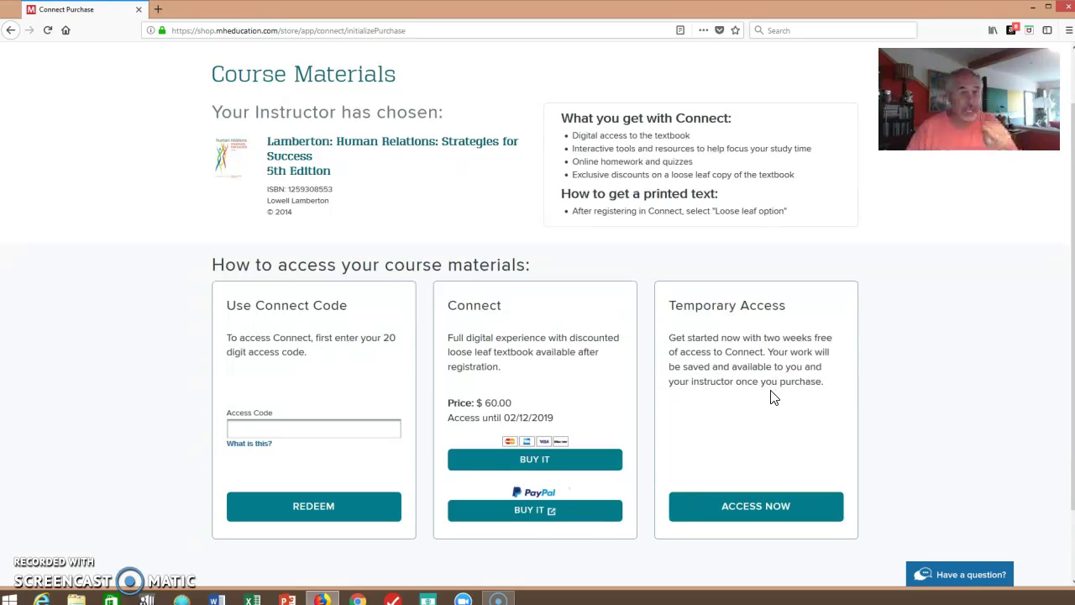
pyautogui.click(758, 514)
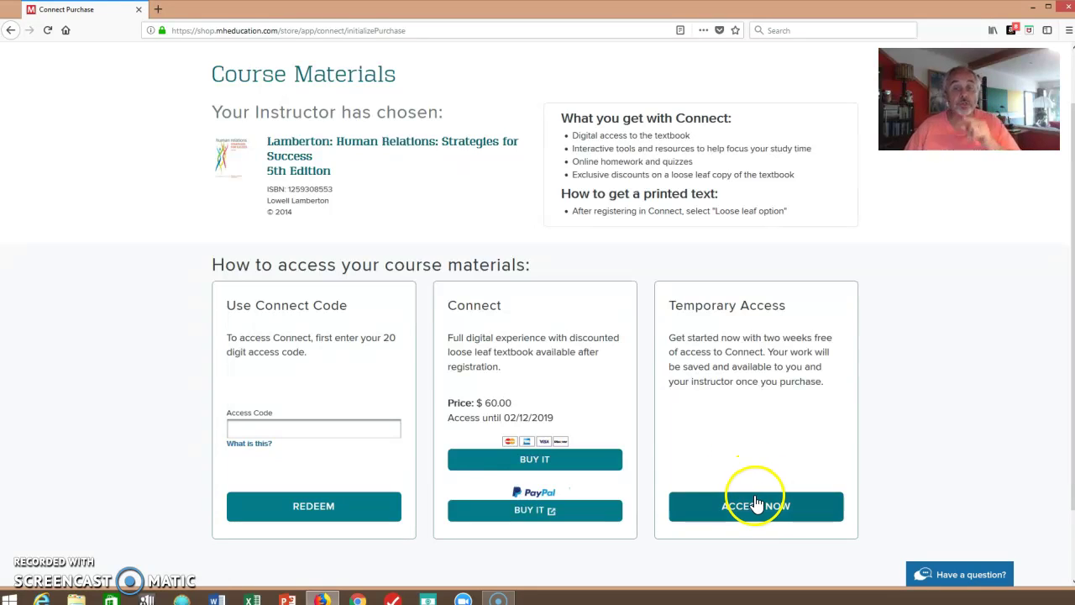
pyautogui.click(750, 510)
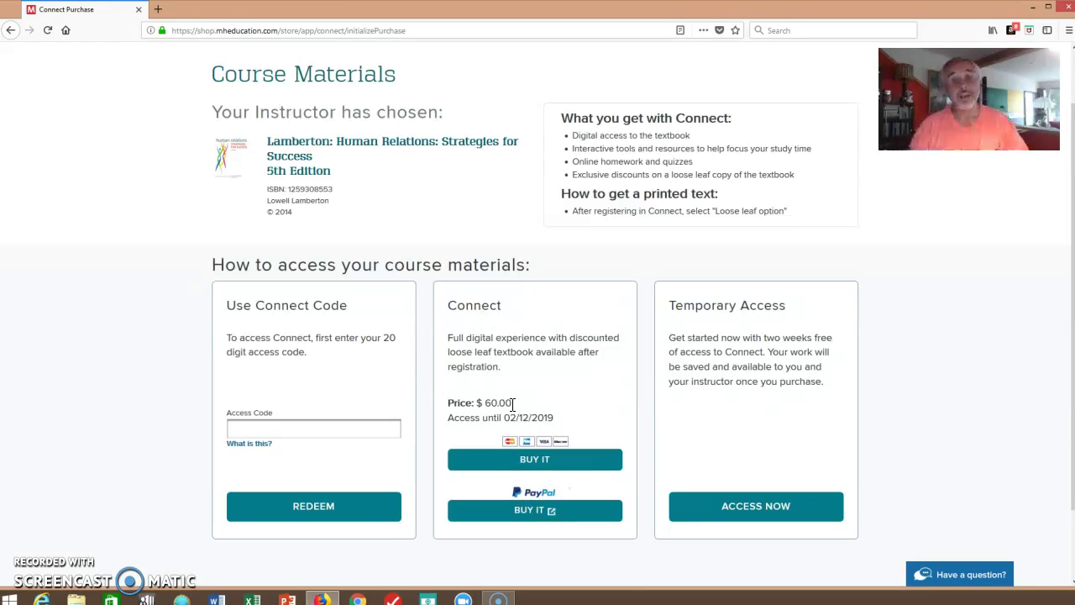
pyautogui.click(494, 423)
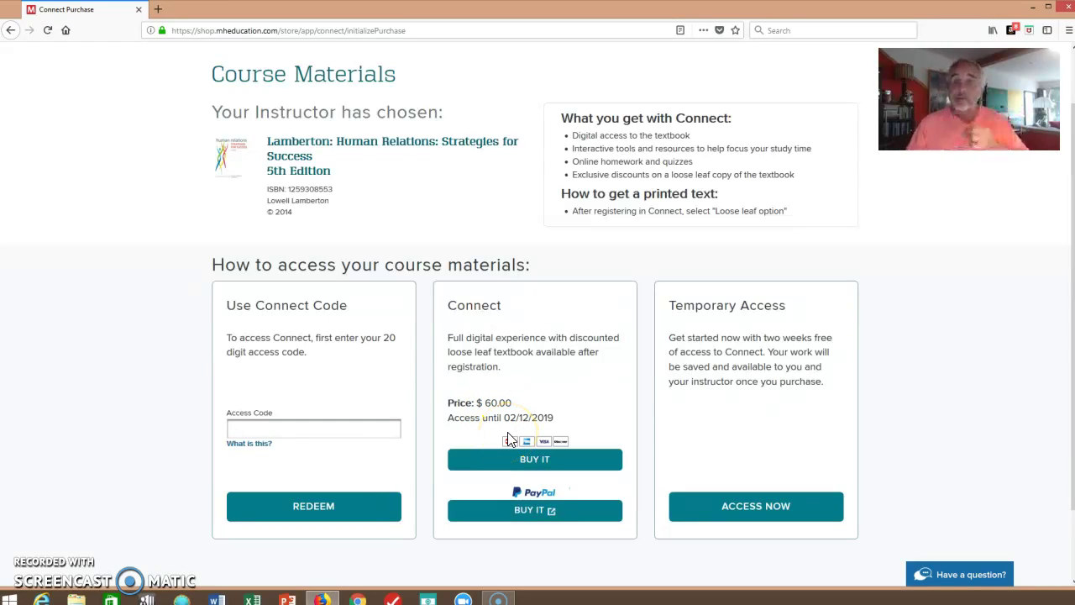